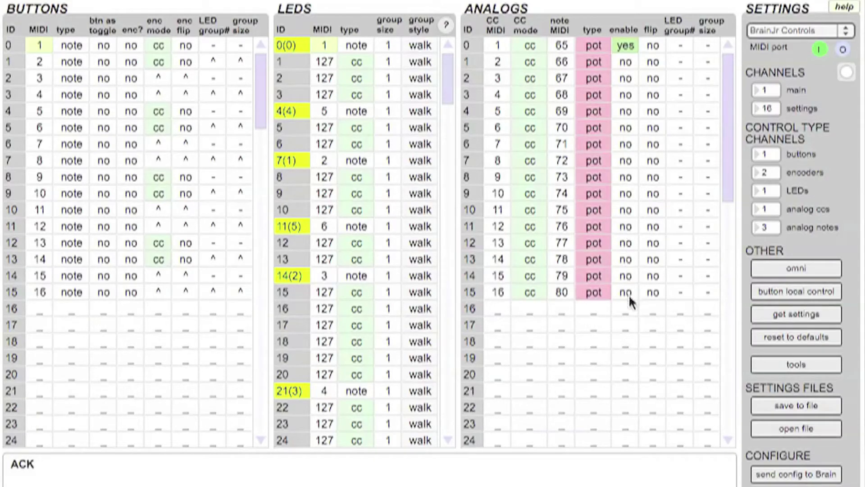
Switch analog 0's sensor type from pot to fsr1 in the ANALOGS table
left_click(594, 53)
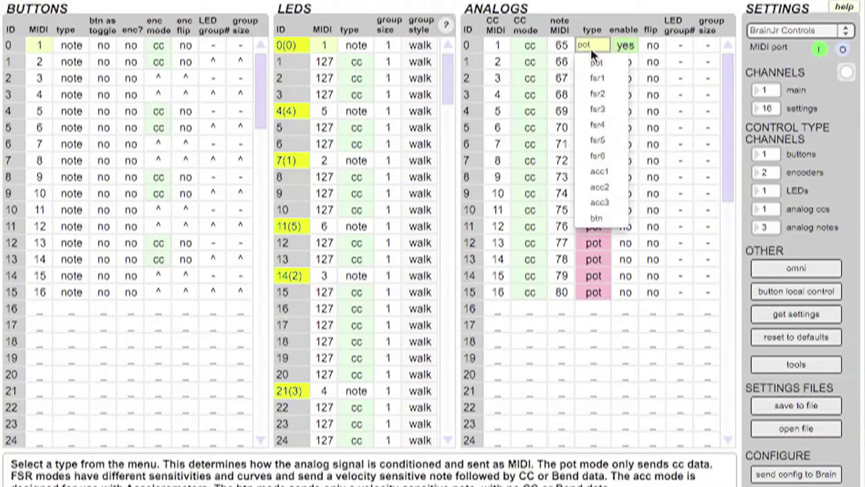
left_click(606, 80)
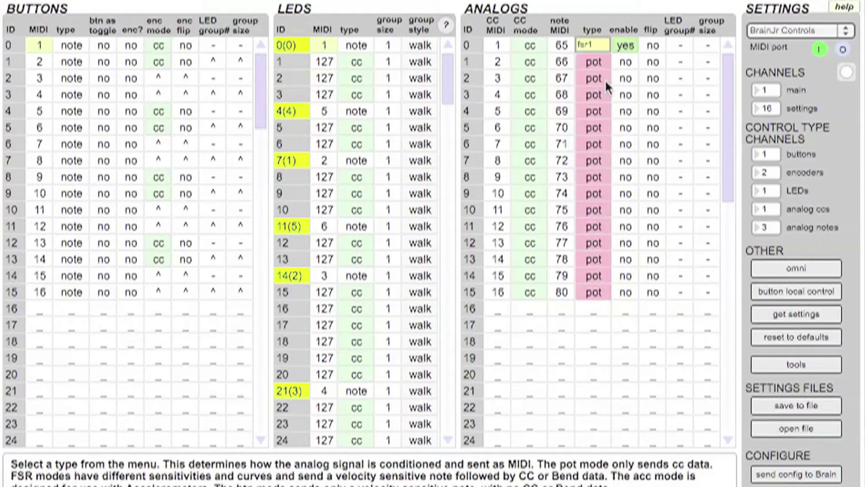